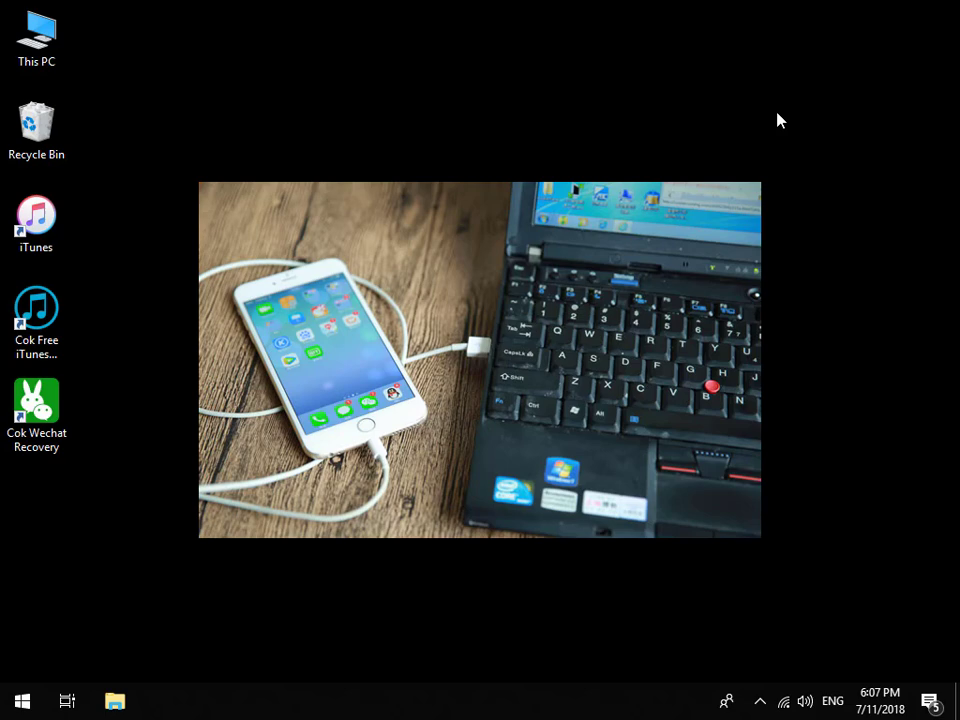
- Back up the iPhone X to this computer in iTunes, then close iTunes when finished
click(33, 216)
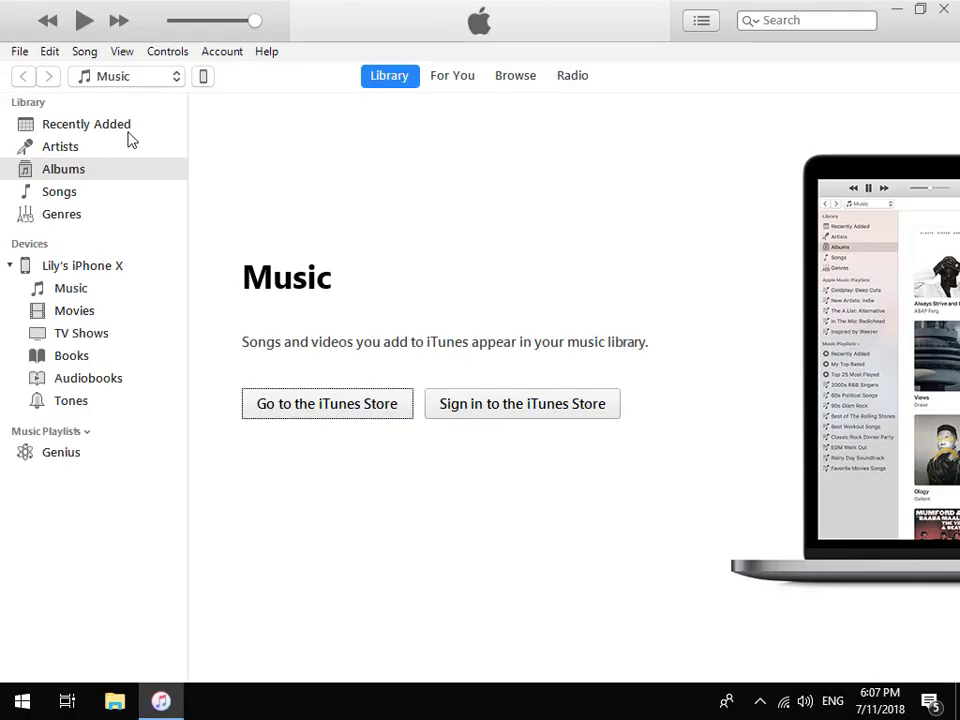
click(204, 78)
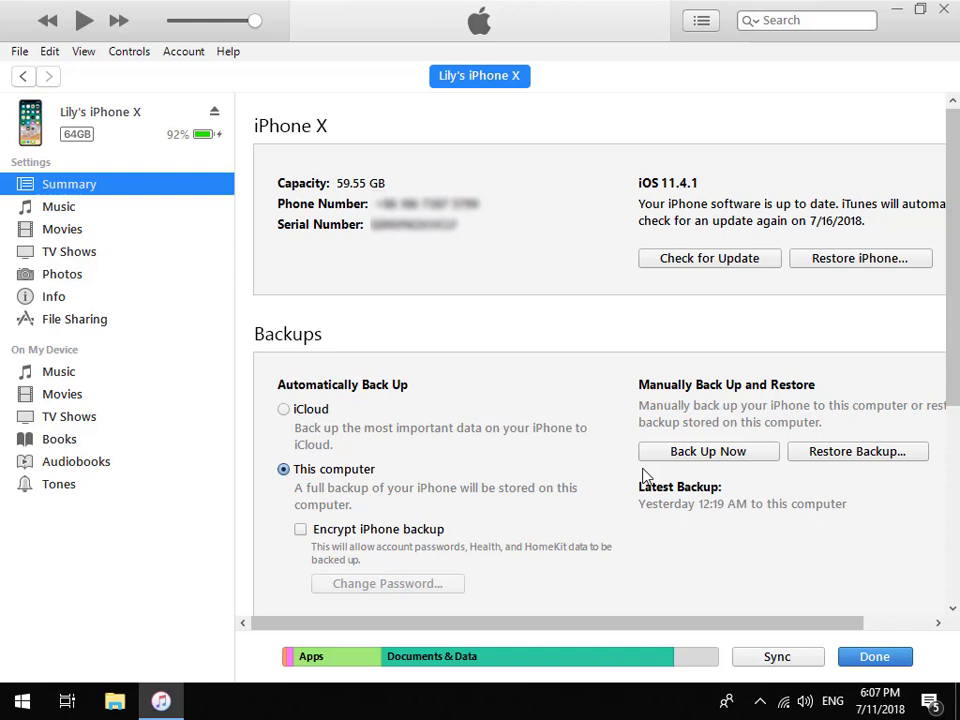
click(694, 460)
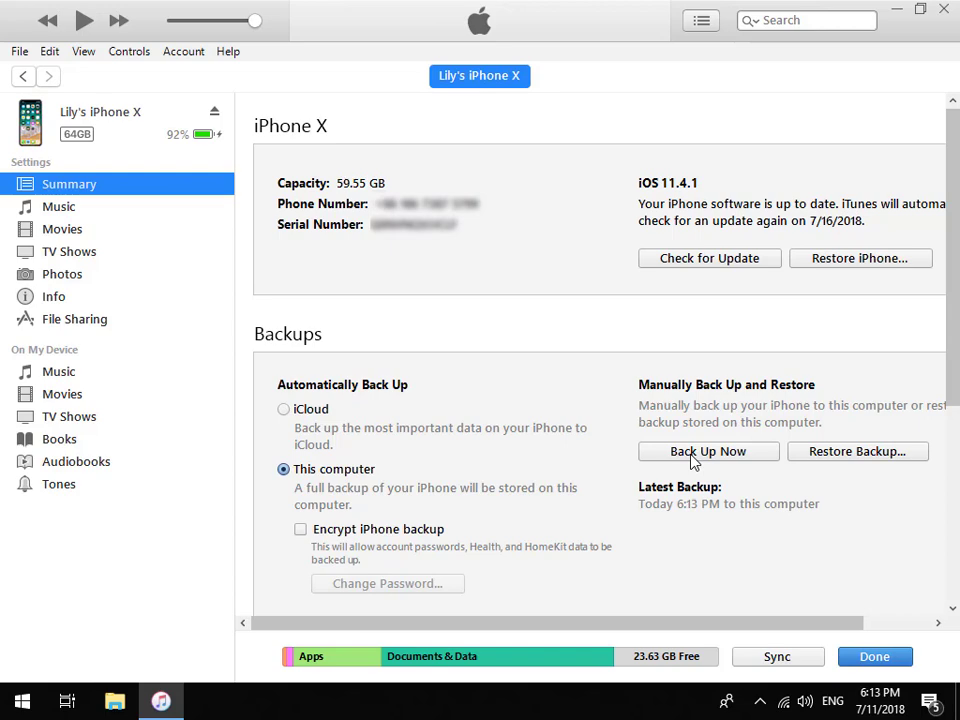
click(944, 10)
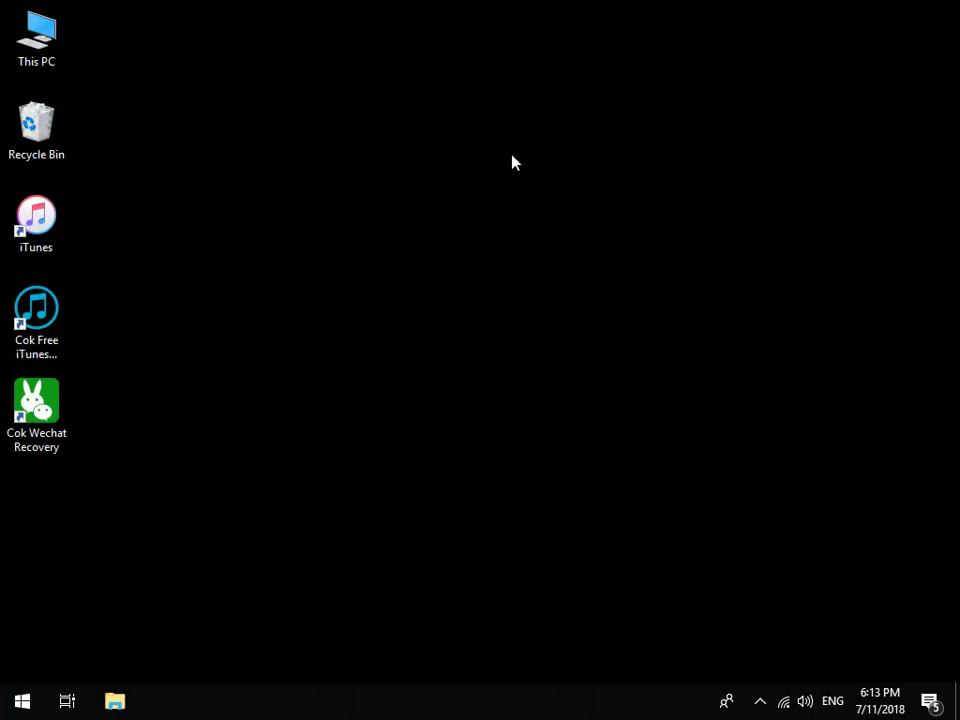
- Open the iPhone X backup in the extractor and select WeChat's Documents folder
double_click(50, 313)
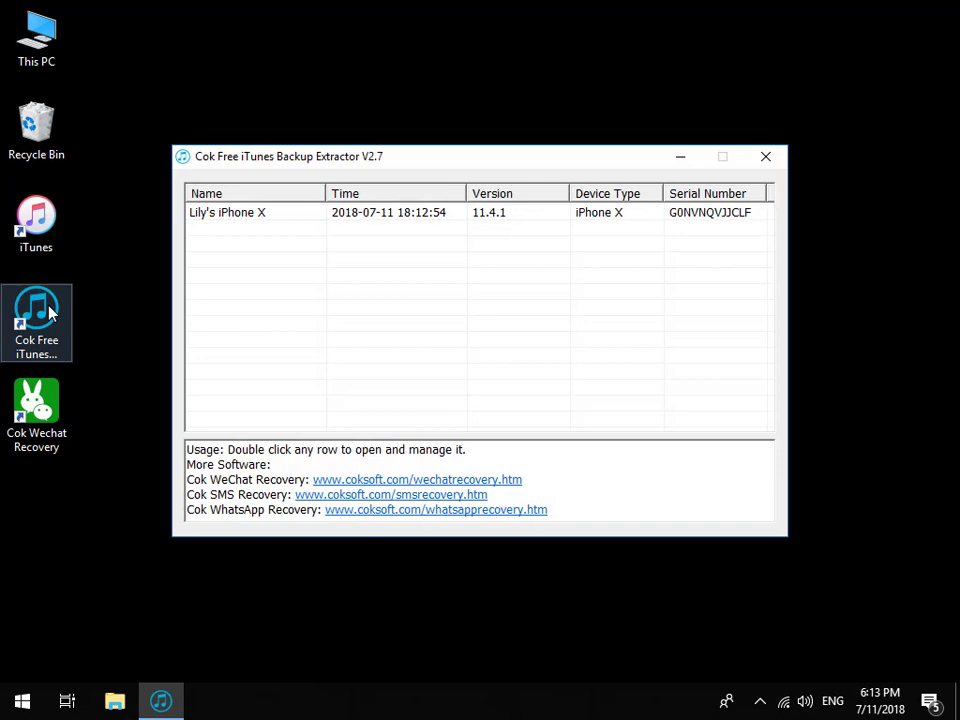
double_click(378, 212)
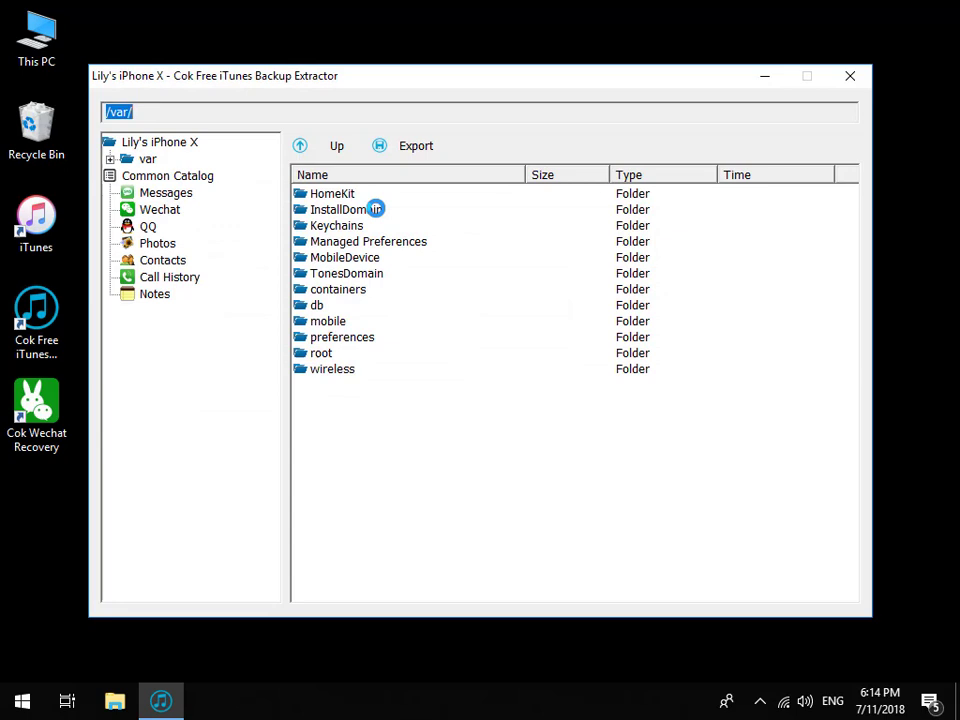
click(166, 214)
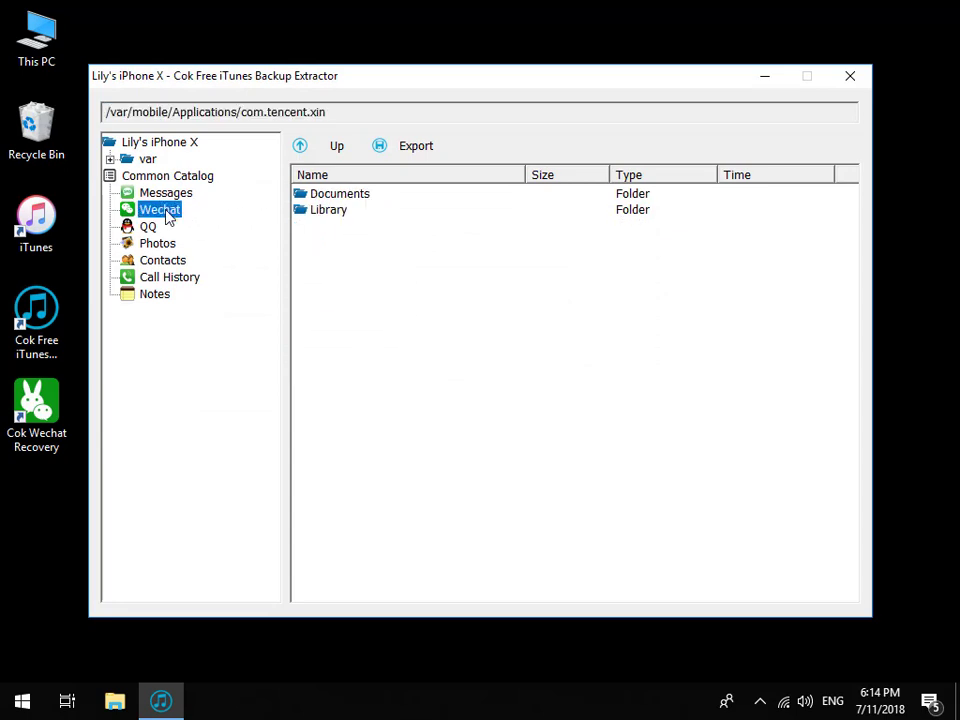
click(350, 199)
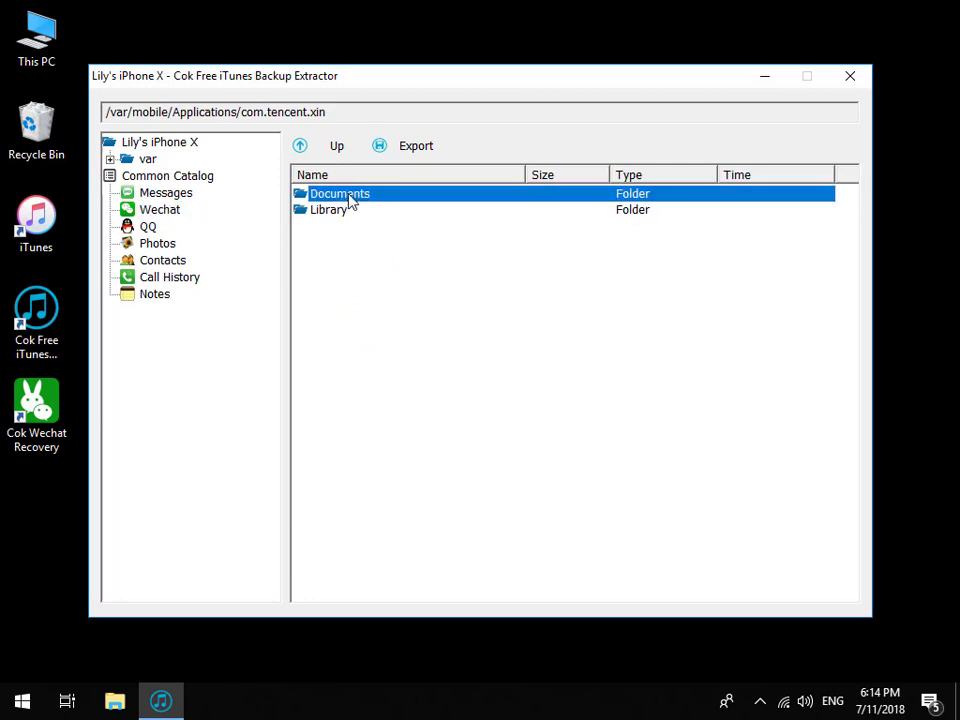
- Export the Documents folder to the Desktop and close the extractor windows
click(402, 147)
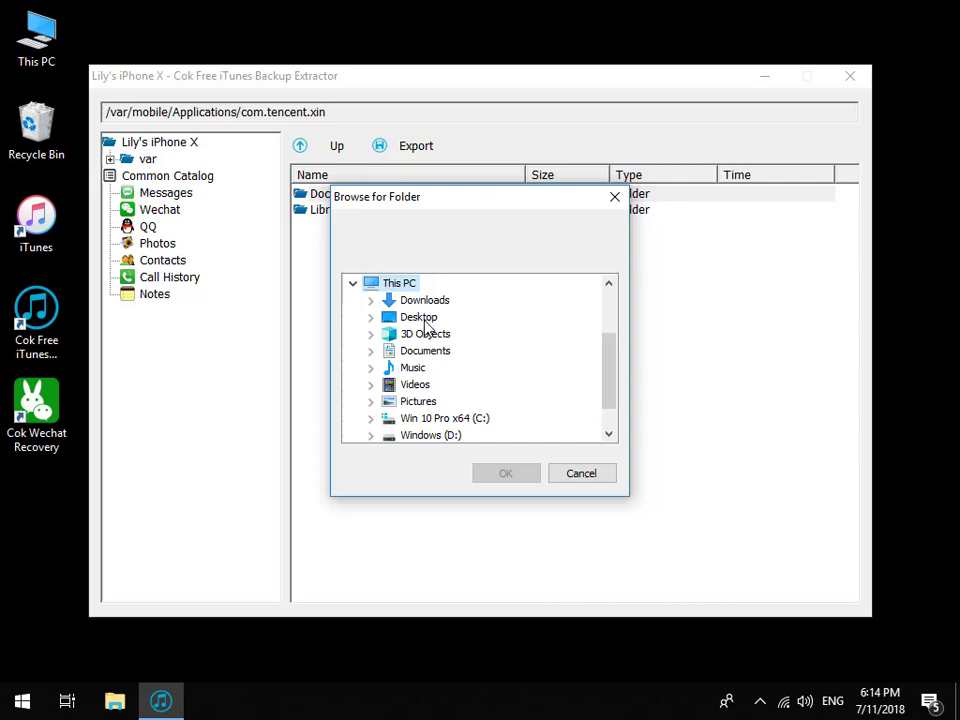
click(416, 318)
click(517, 482)
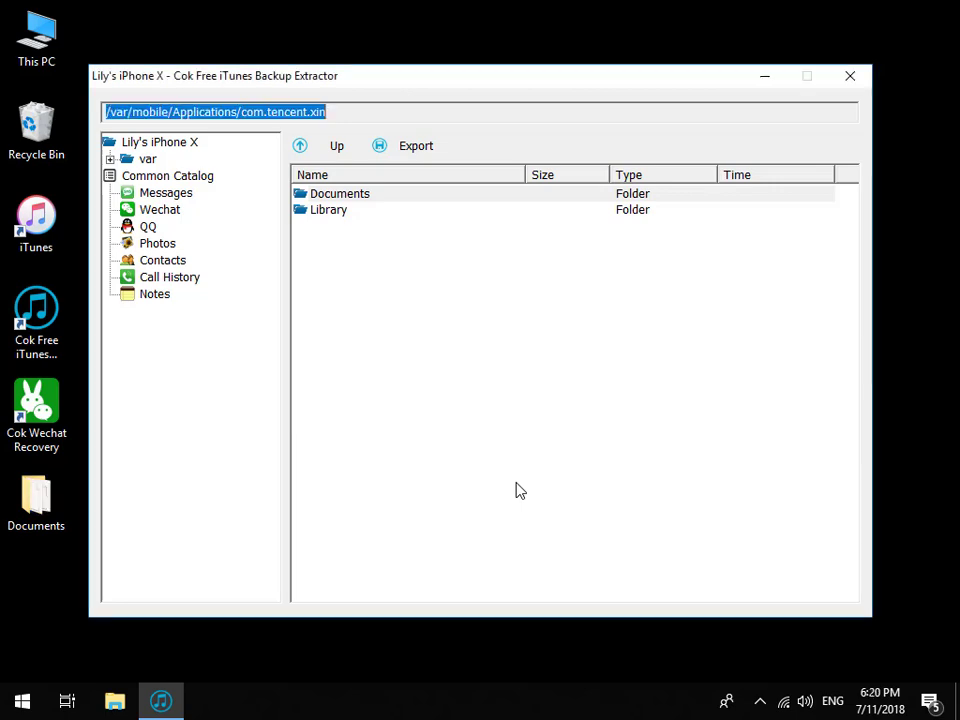
click(857, 80)
click(768, 160)
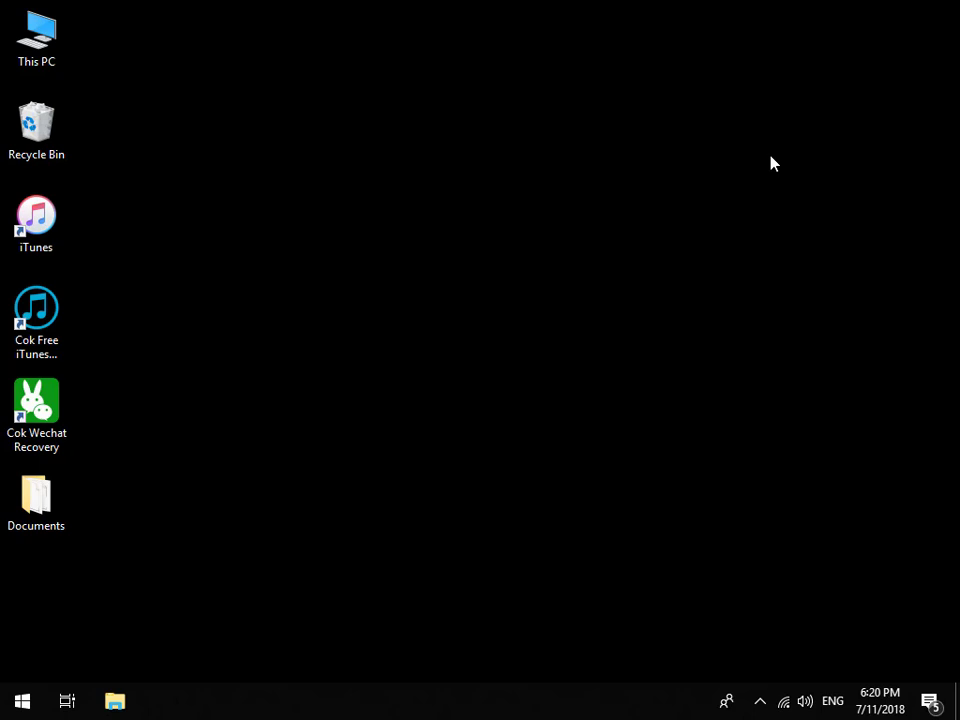
- Launch Cok Wechat Recovery, set type to iPhone and data path to the desktop Documents folder
double_click(18, 405)
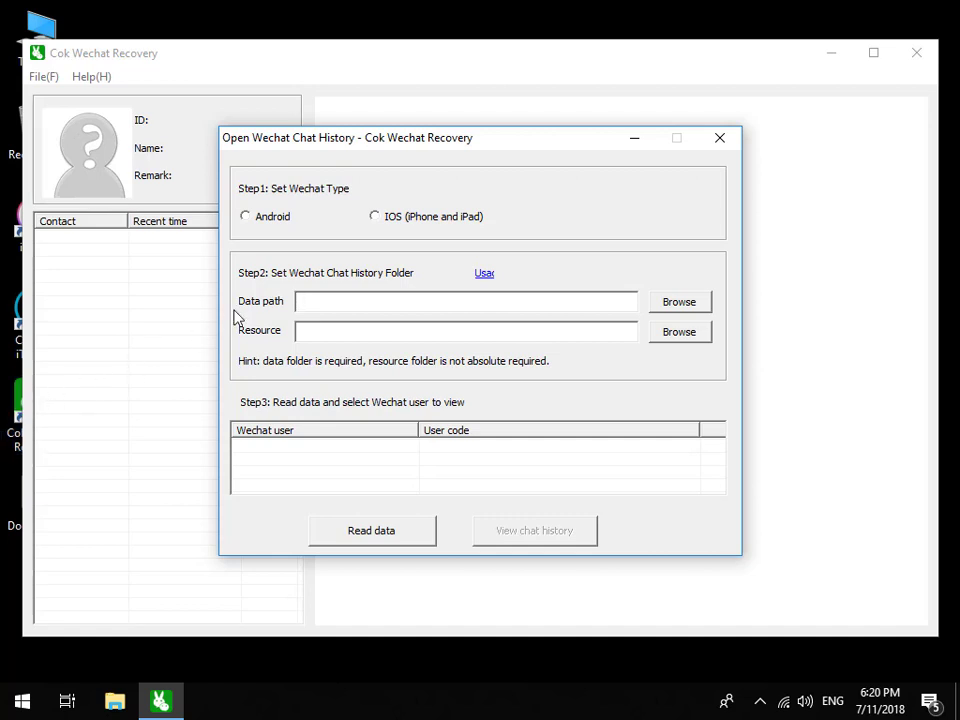
click(376, 218)
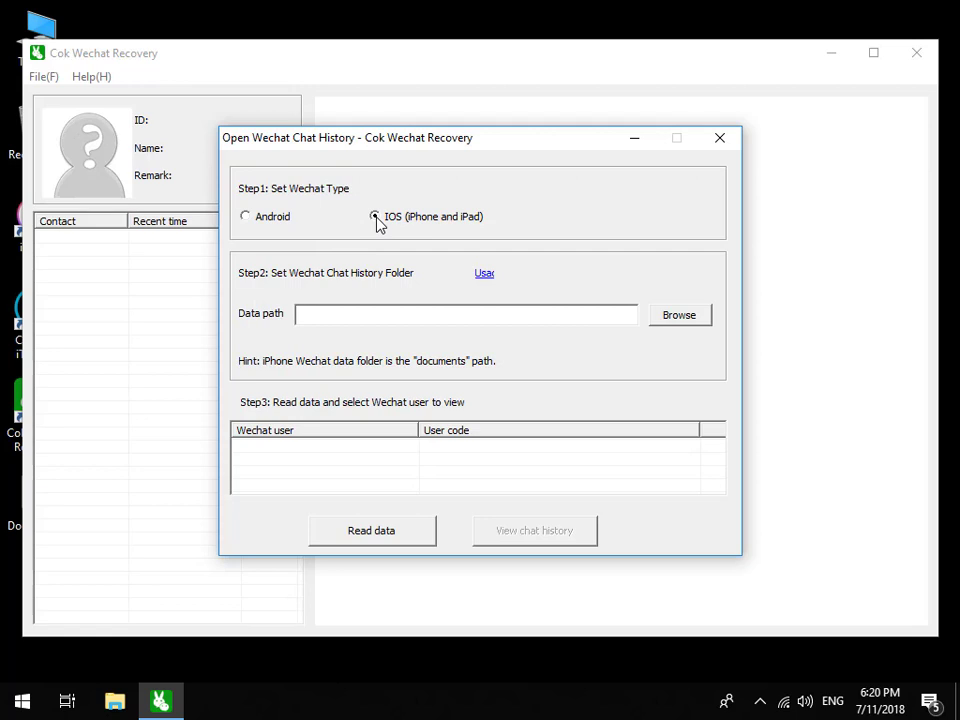
click(667, 318)
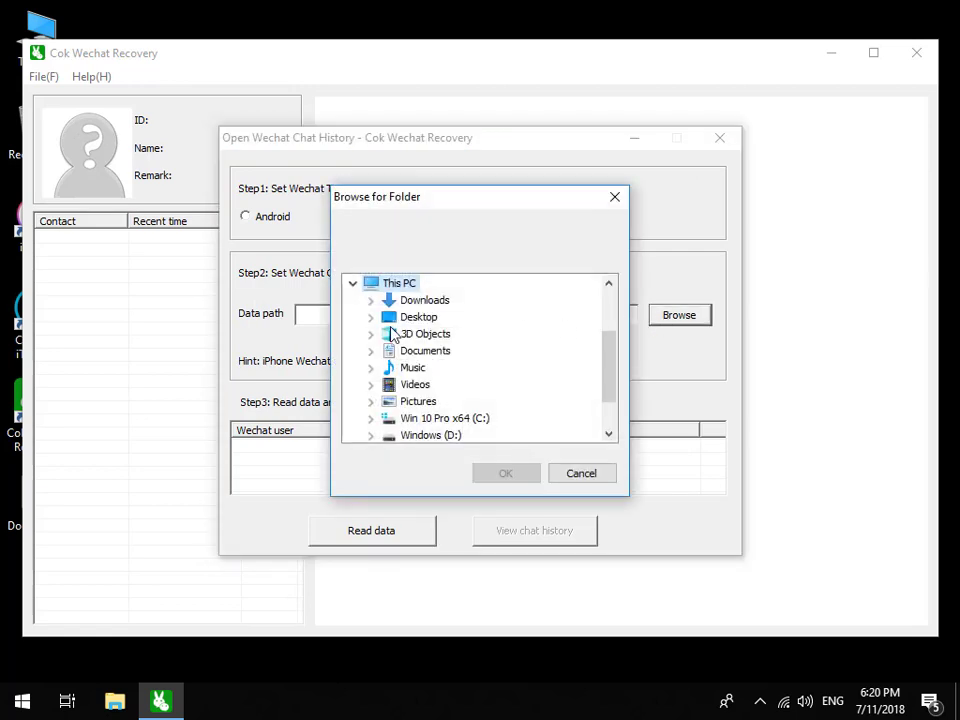
click(371, 317)
click(436, 336)
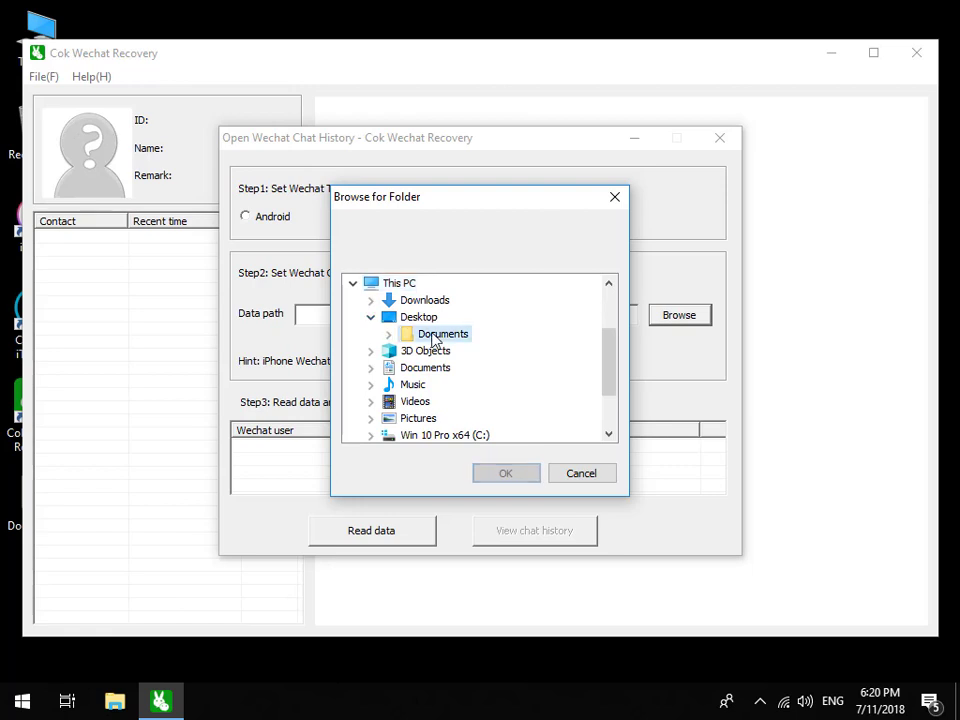
click(507, 473)
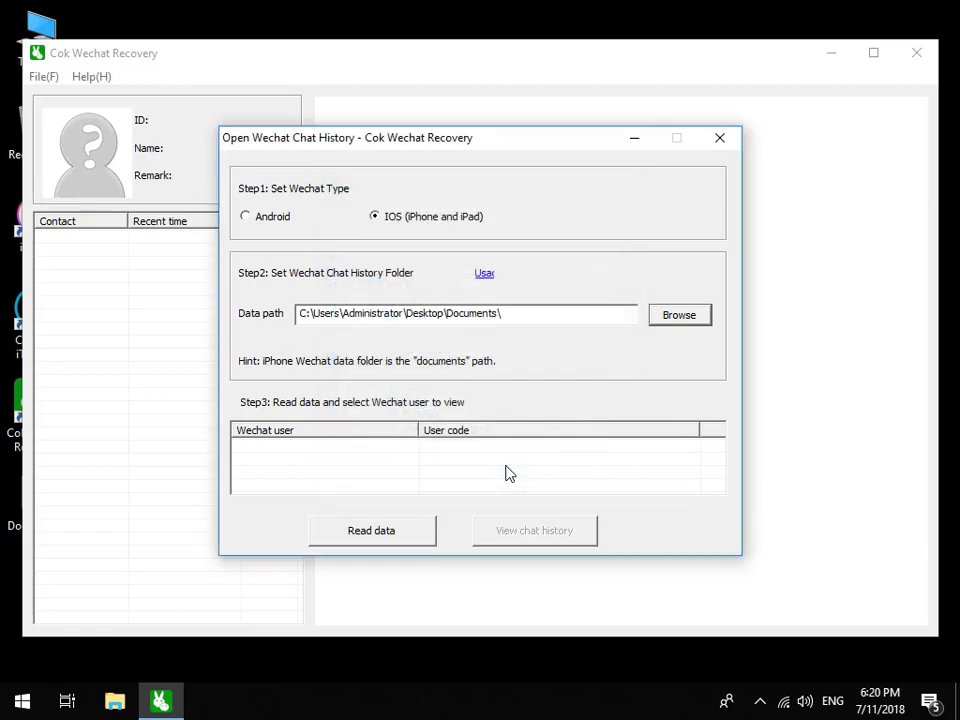
- Read the WeChat data and view chat history for the first iOS user
click(400, 535)
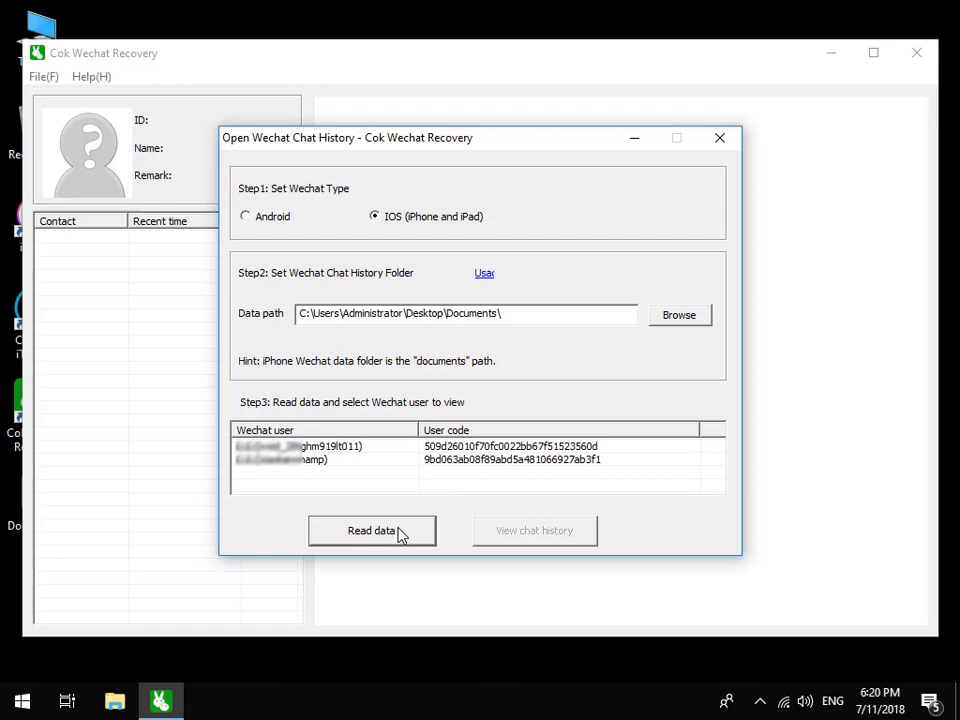
click(418, 450)
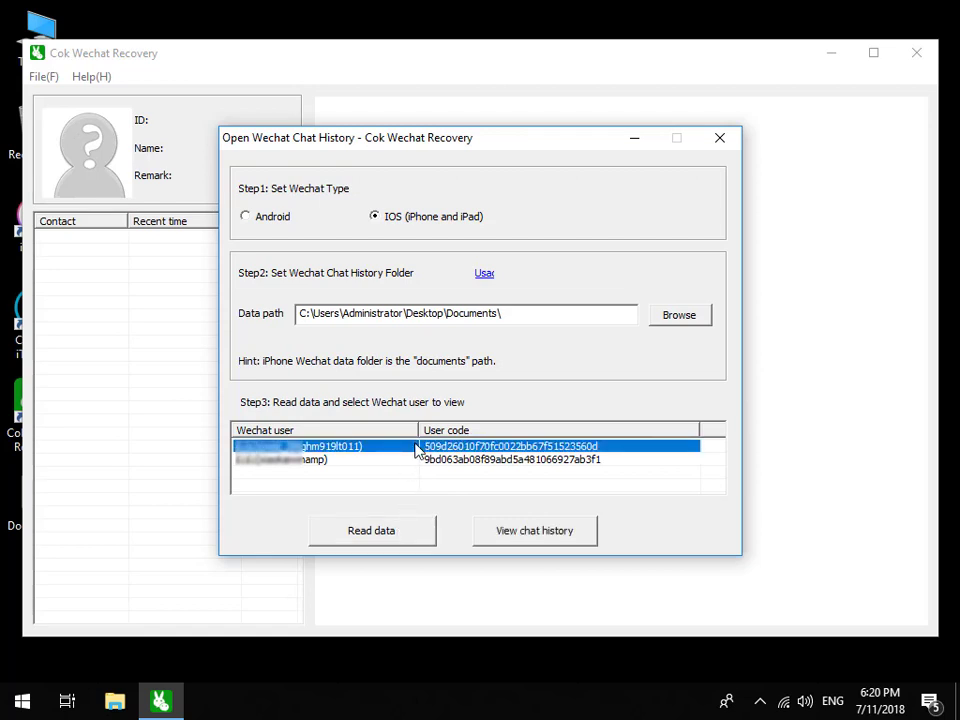
click(493, 534)
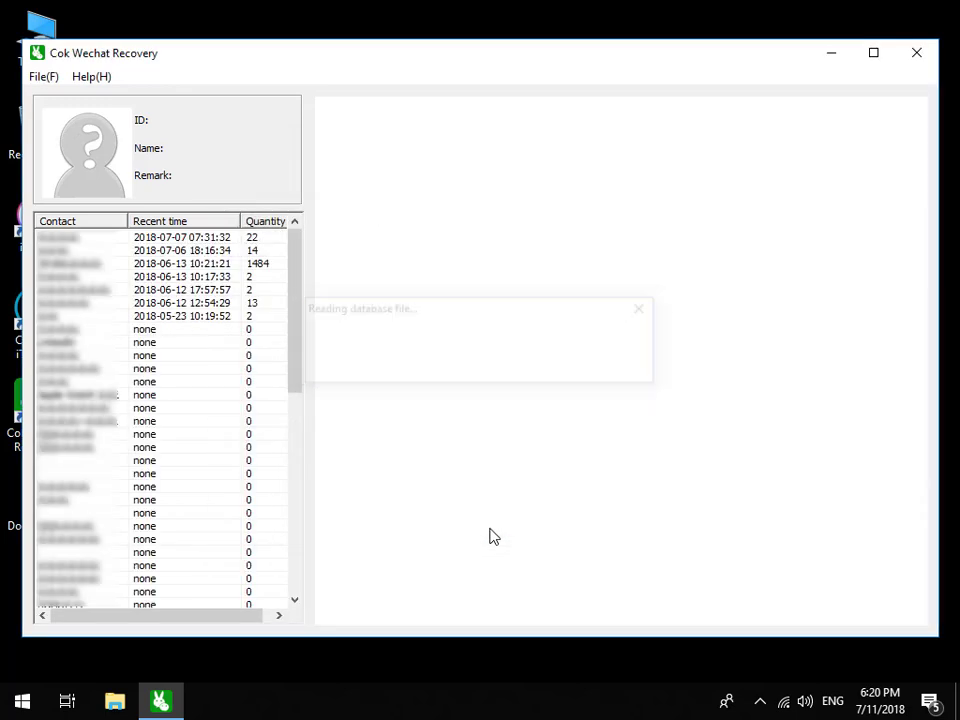
- Select the 1484-message contact and run File > Recover deleted messages, accepting the 1230-restored result
click(219, 264)
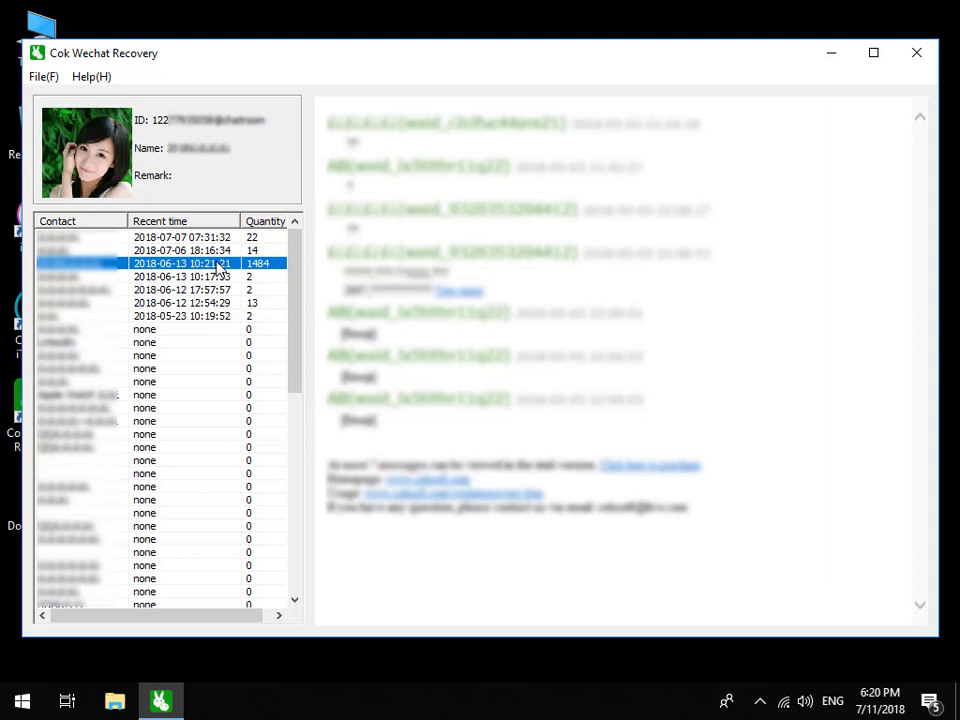
click(46, 78)
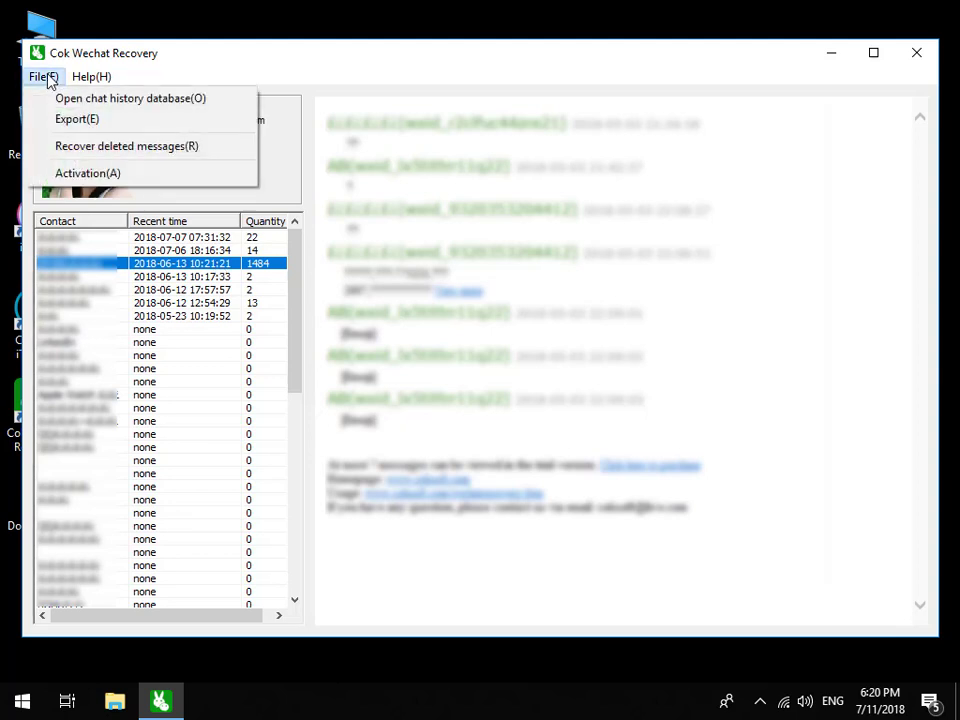
click(99, 147)
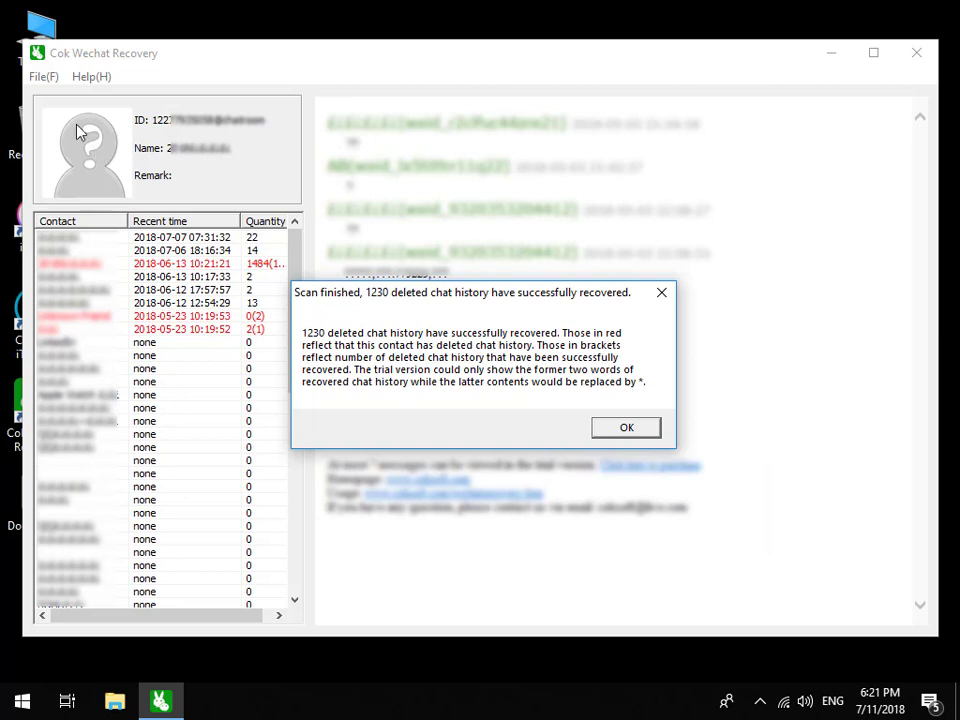
click(630, 428)
- Close Cok Wechat Recovery and open This PC's system properties
click(918, 62)
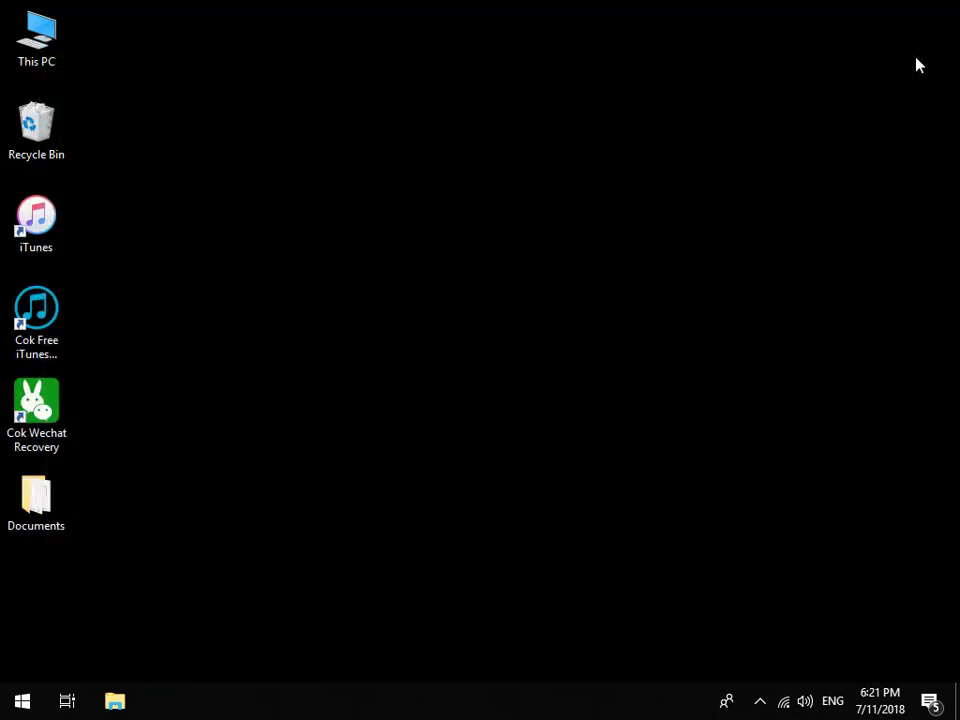
right_click(36, 42)
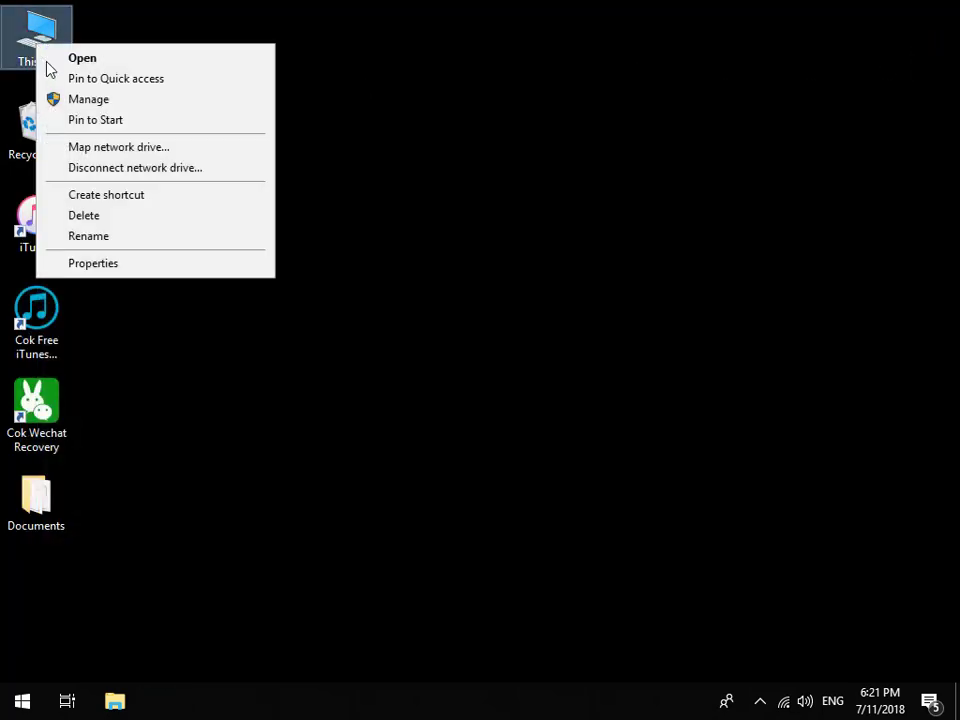
click(93, 263)
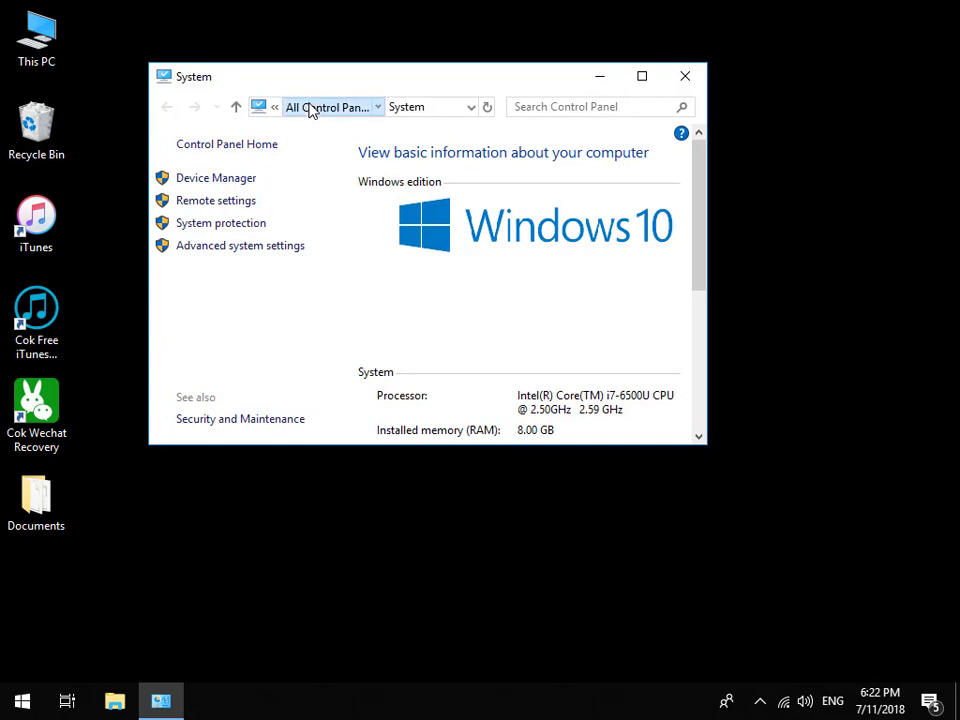
- Navigate Control Panel to the Region settings' Administrative tab
click(311, 107)
click(310, 107)
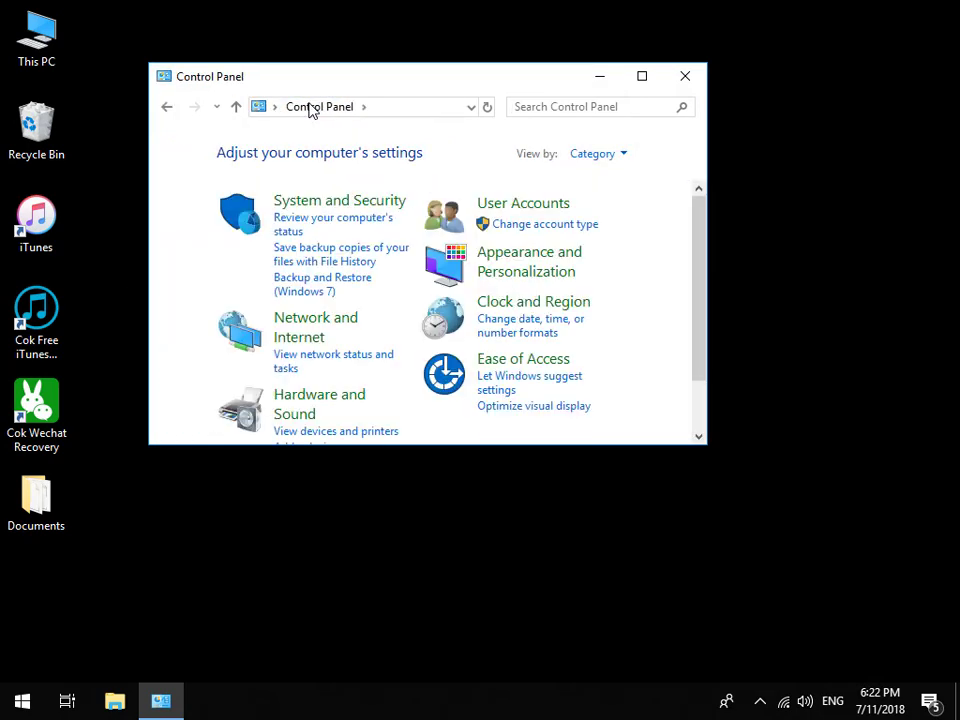
click(514, 330)
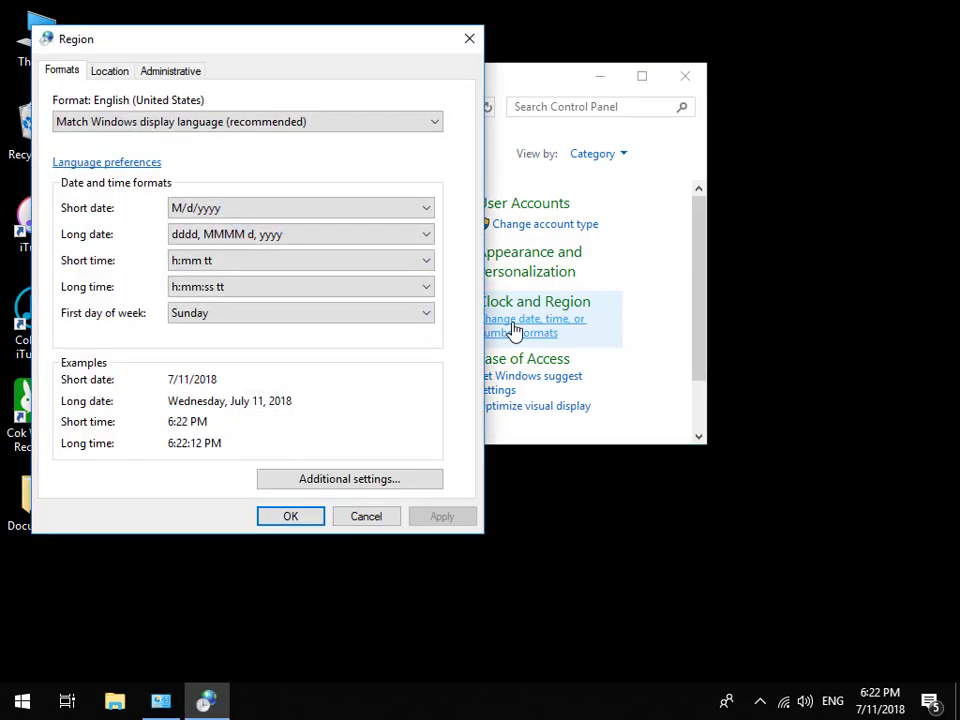
click(171, 78)
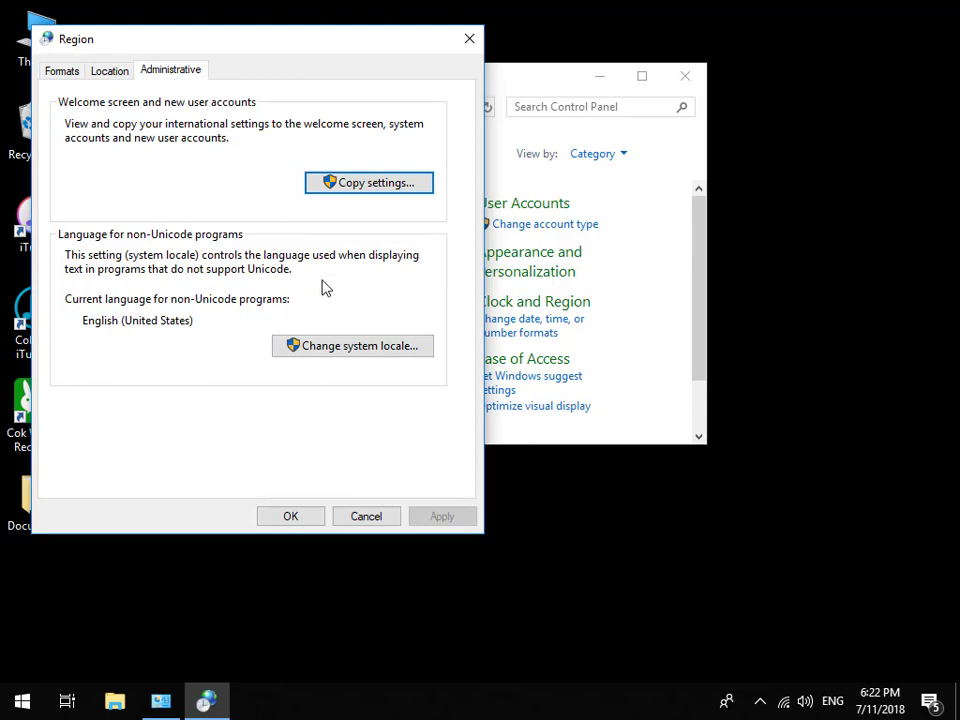
- Change the system locale from English (United States) to Chinese (Simplified, China) and confirm
click(341, 346)
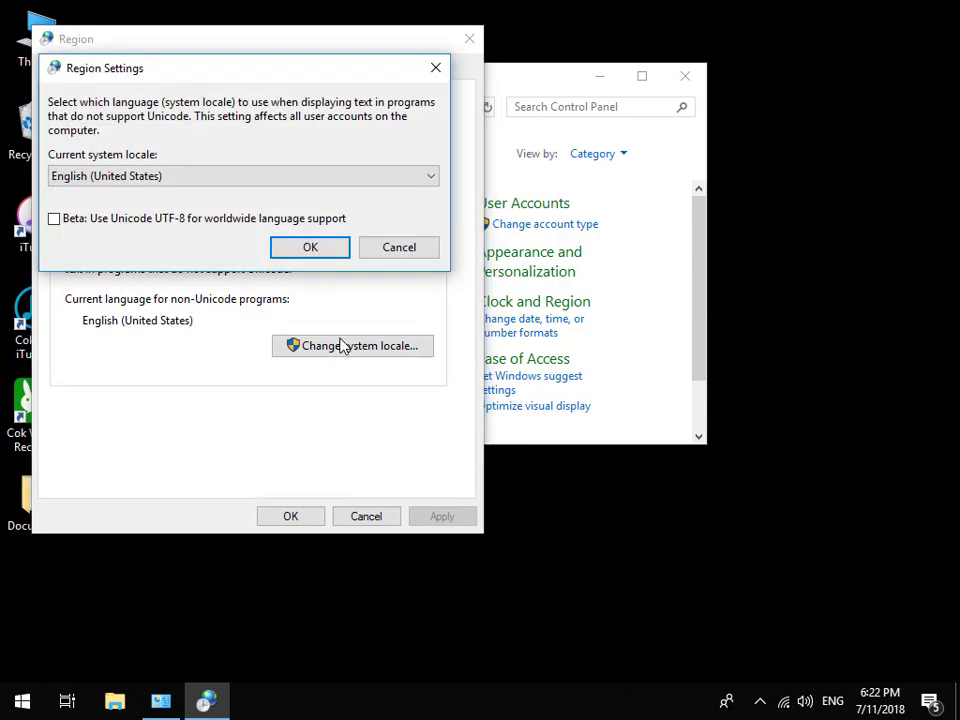
click(422, 180)
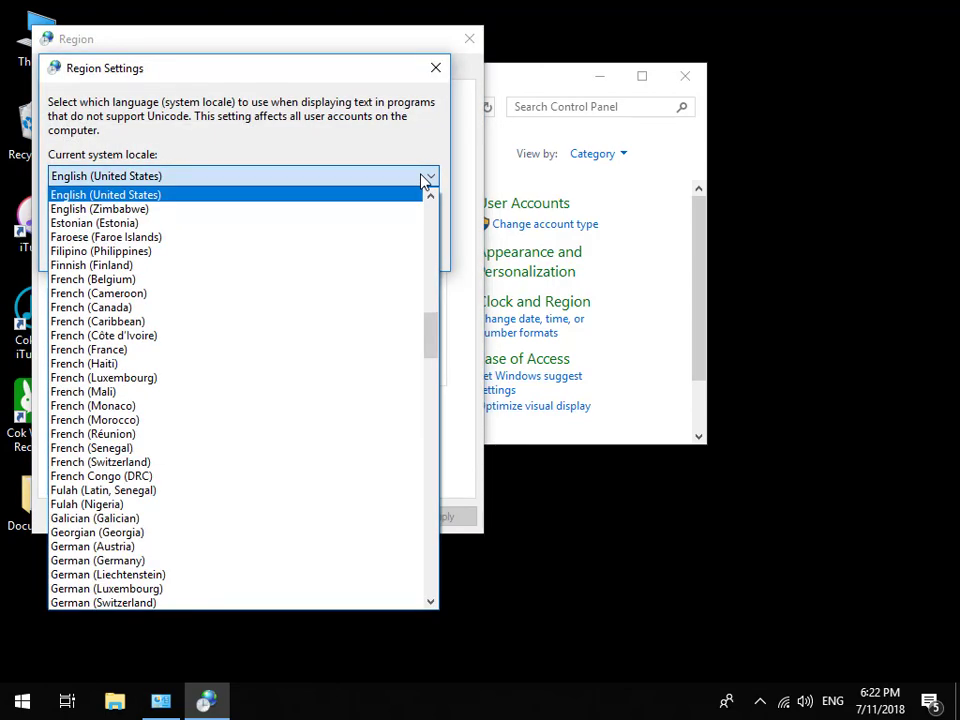
scroll(388, 204, up, 2)
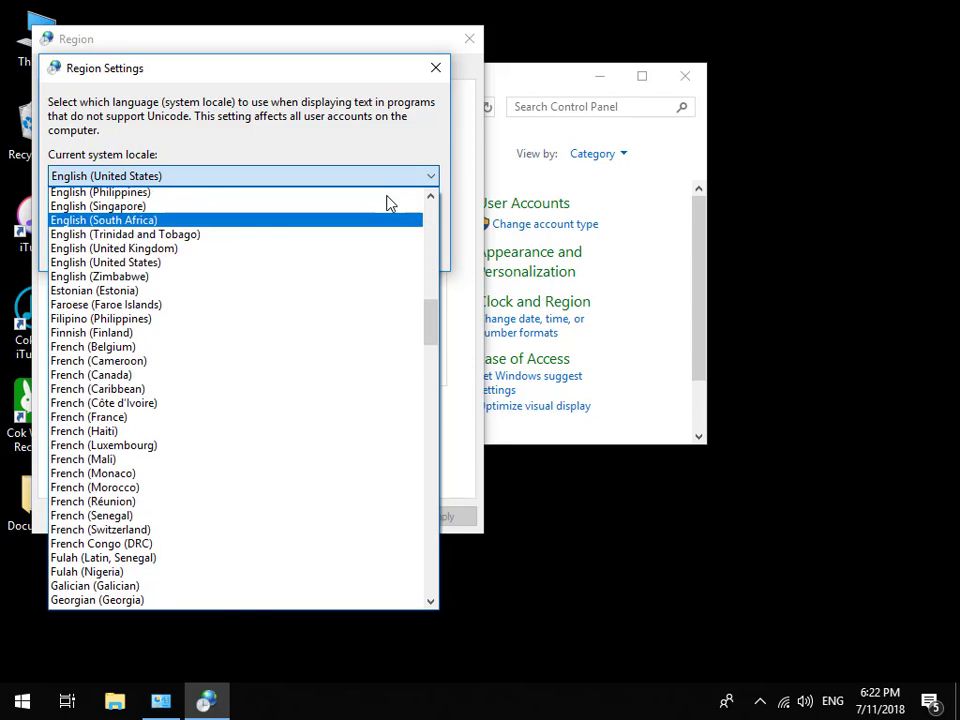
scroll(388, 208, up, 3)
scroll(385, 210, up, 1)
scroll(385, 210, up, 5)
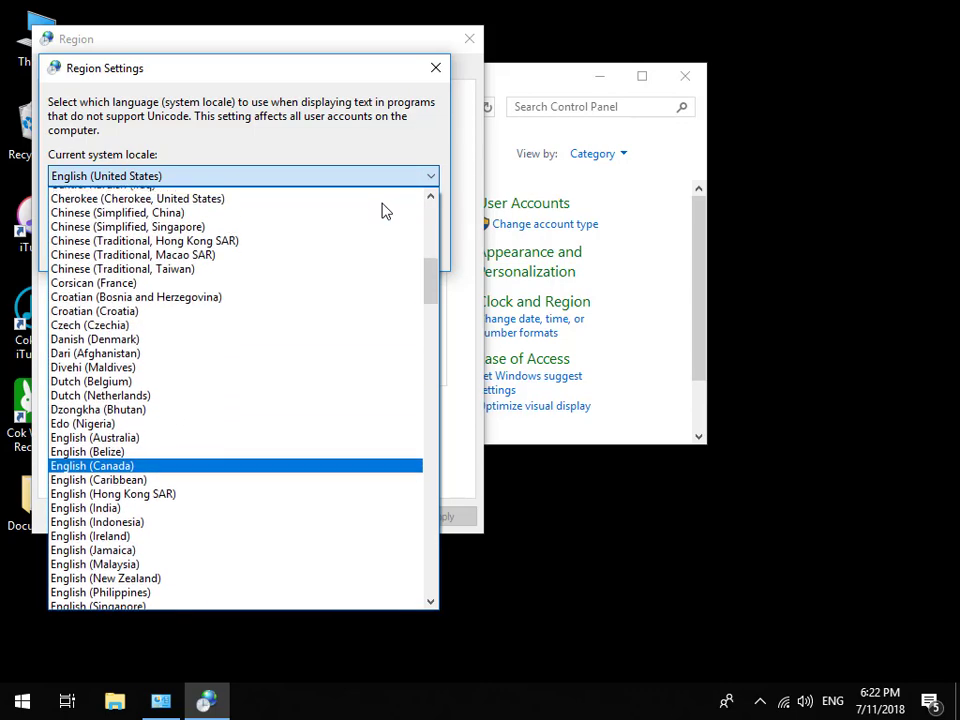
scroll(381, 208, up, 1)
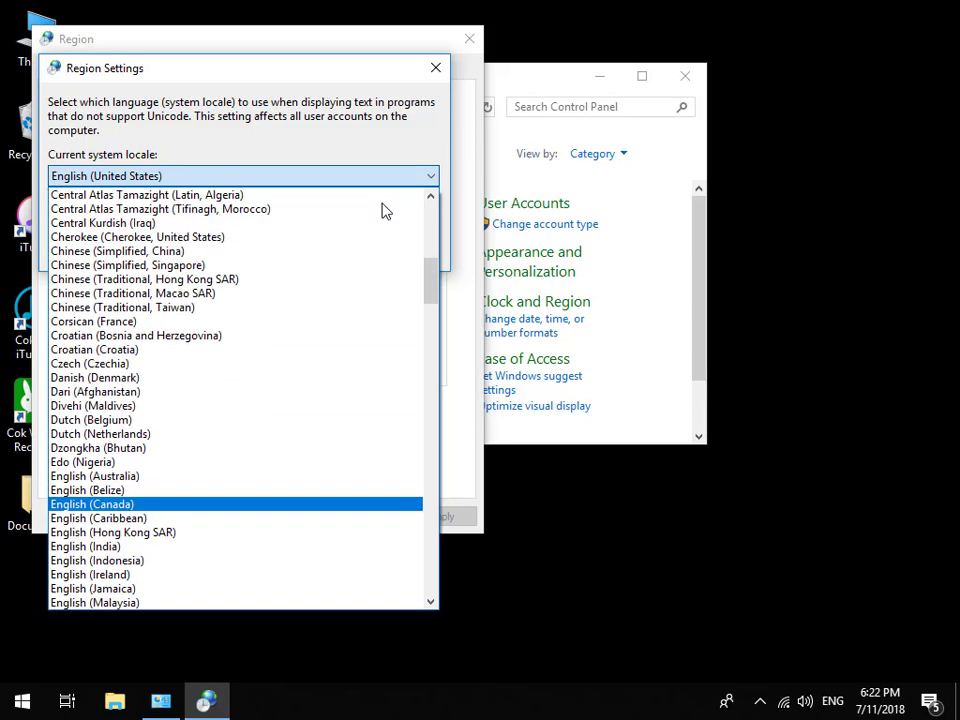
click(296, 251)
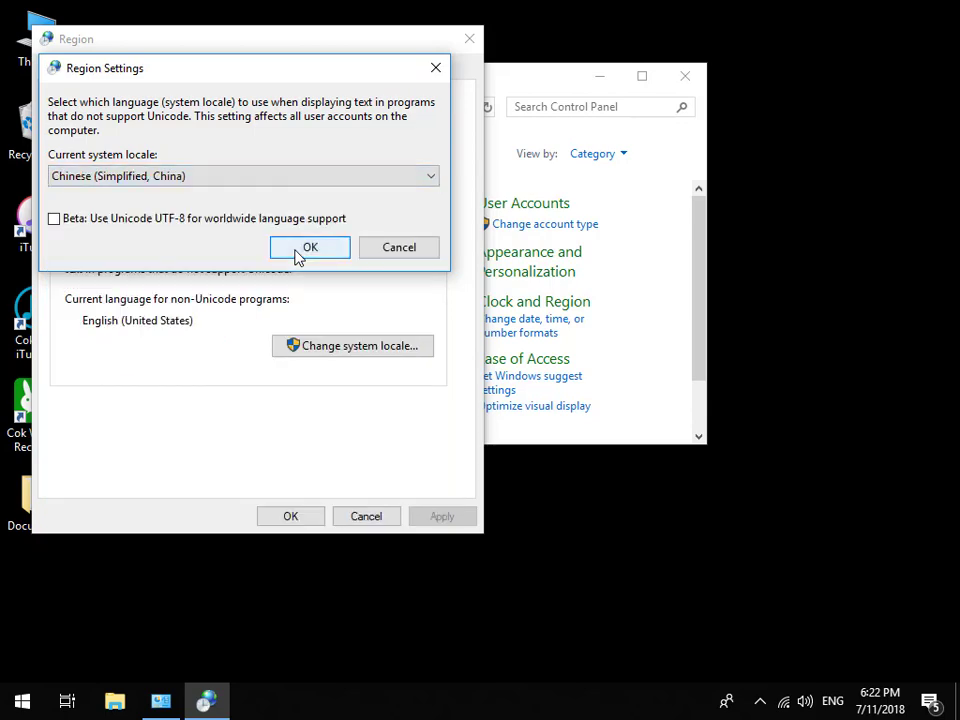
click(298, 250)
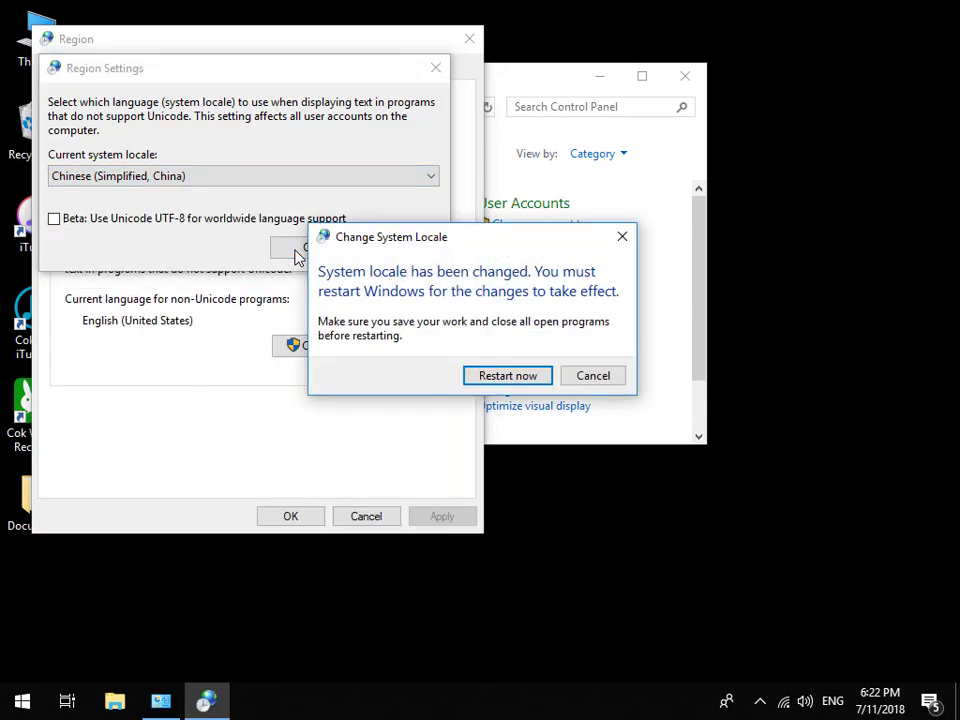